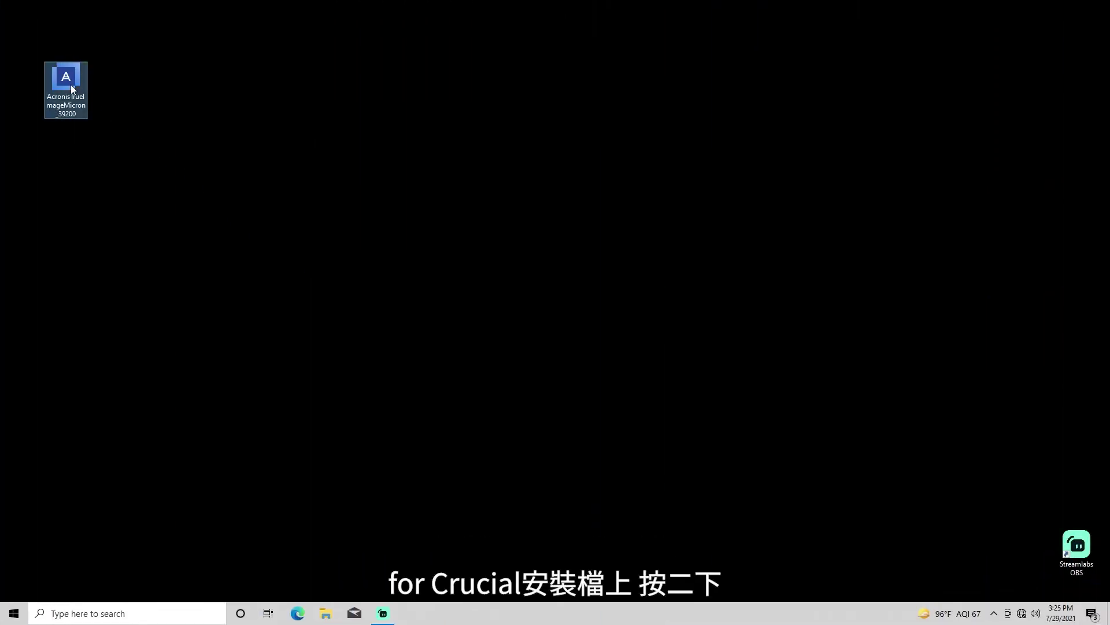
- Run the Acronis True Image installer from the desktop and install it
double_click(70, 84)
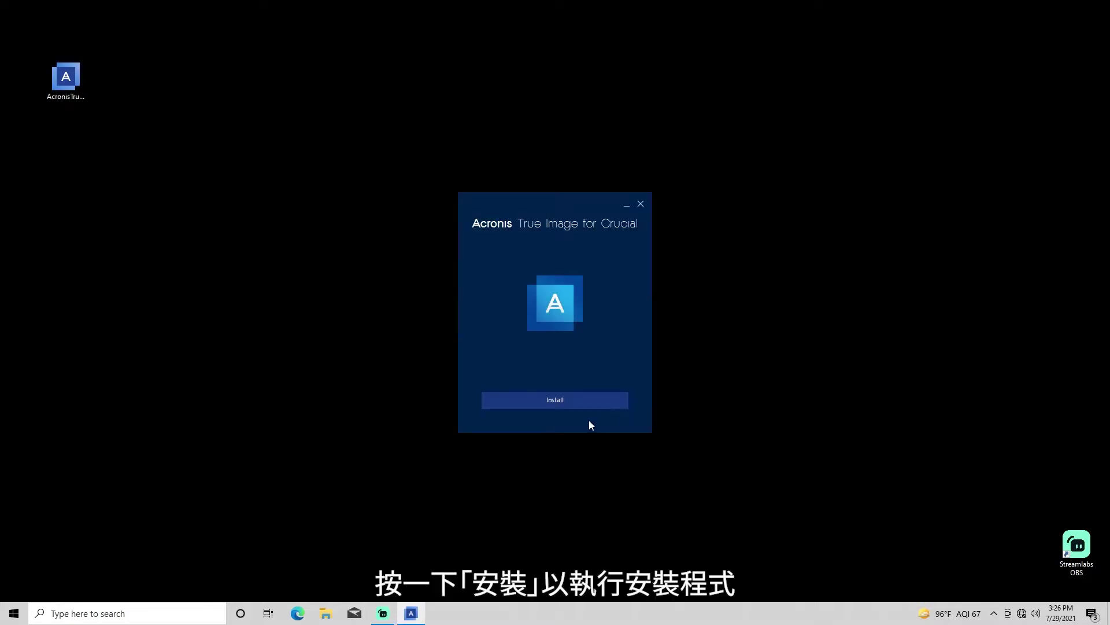
click(572, 401)
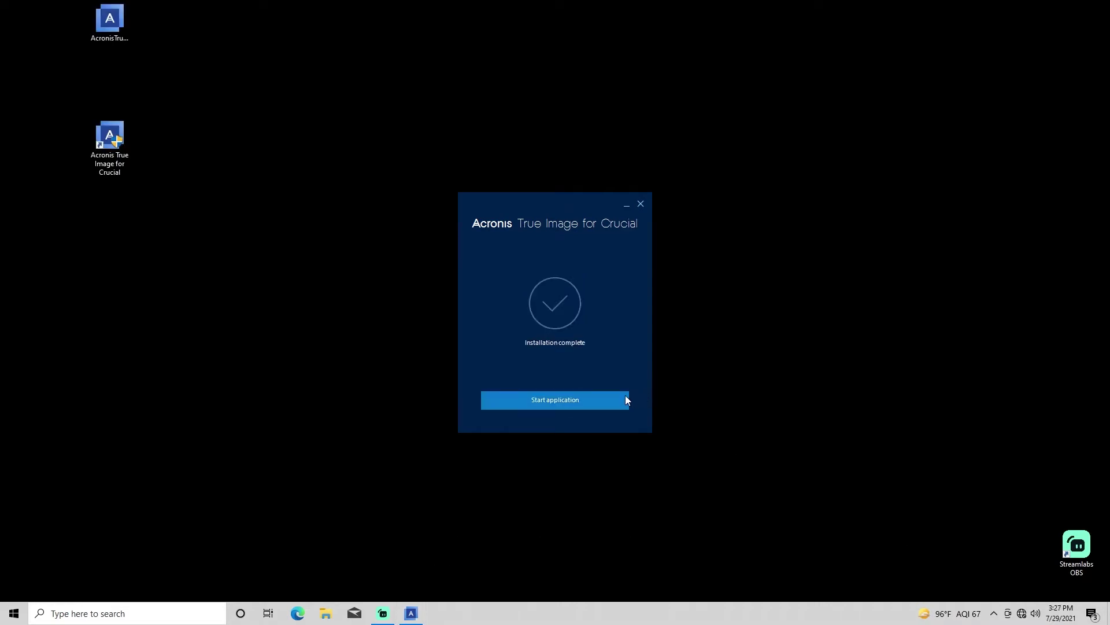
- Start Acronis True Image for Crucial and accept its license agreement
click(625, 399)
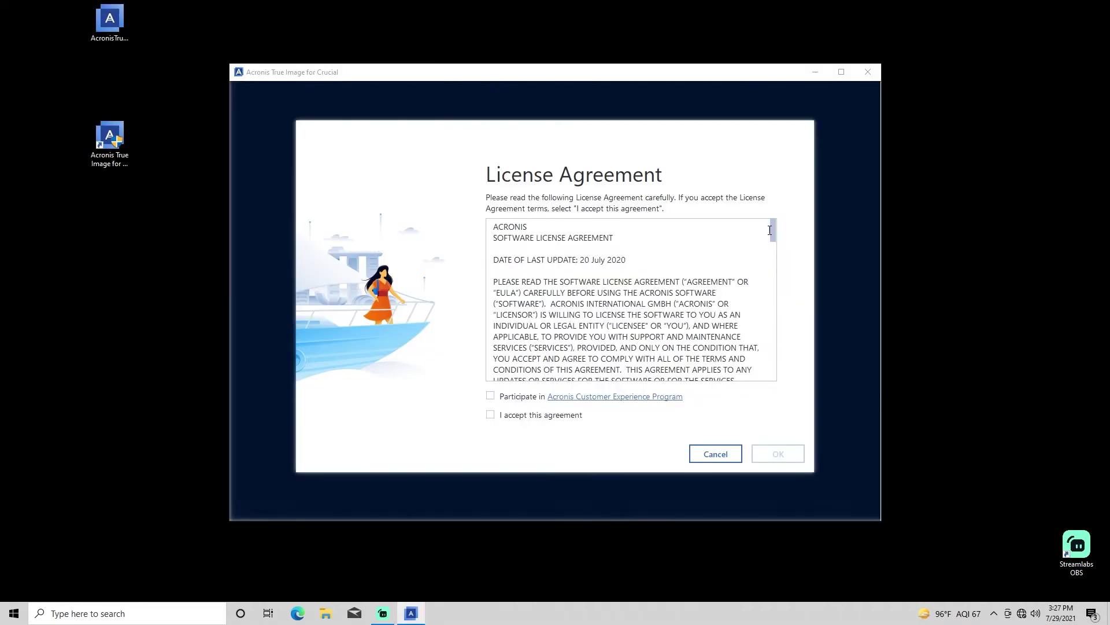
drag(769, 230, 770, 364)
click(490, 414)
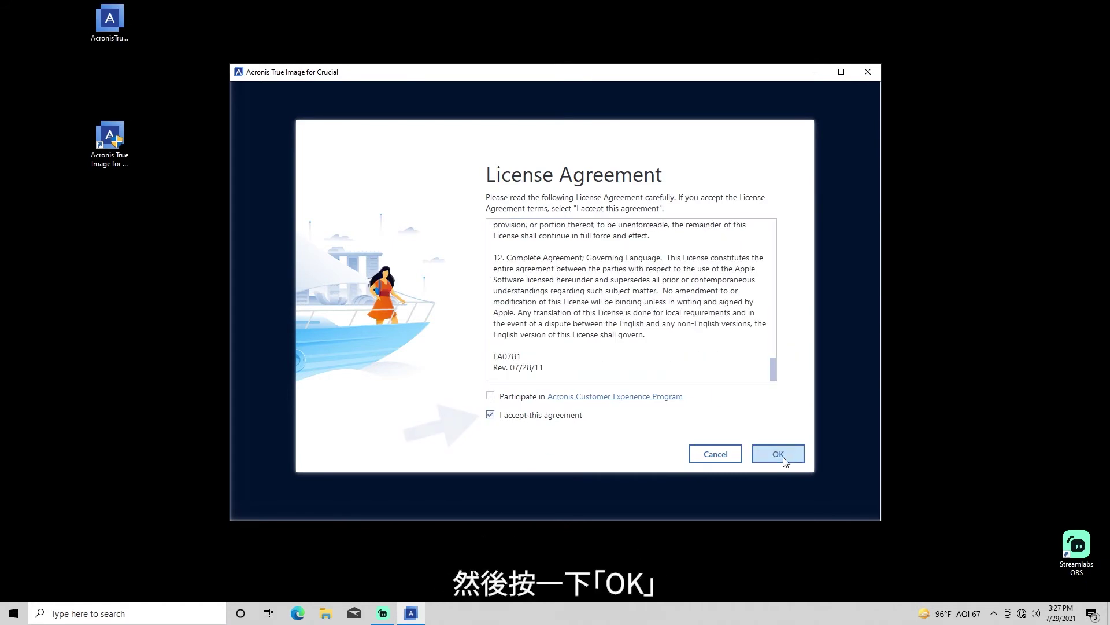
click(778, 454)
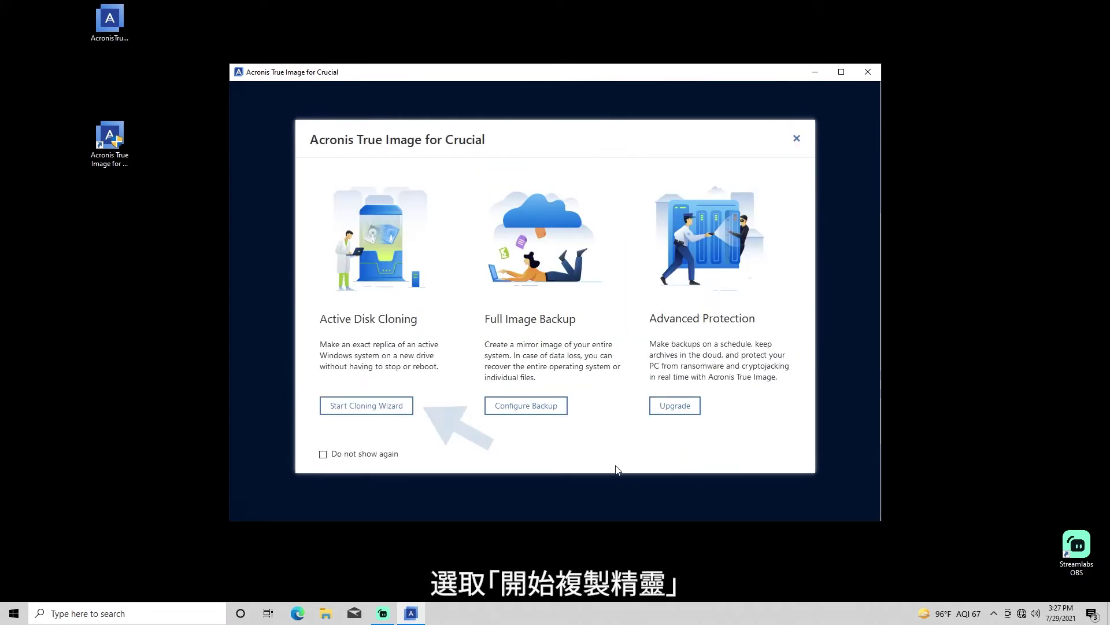
- Start the Clone Disk Wizard in Automatic (recommended) mode
click(391, 407)
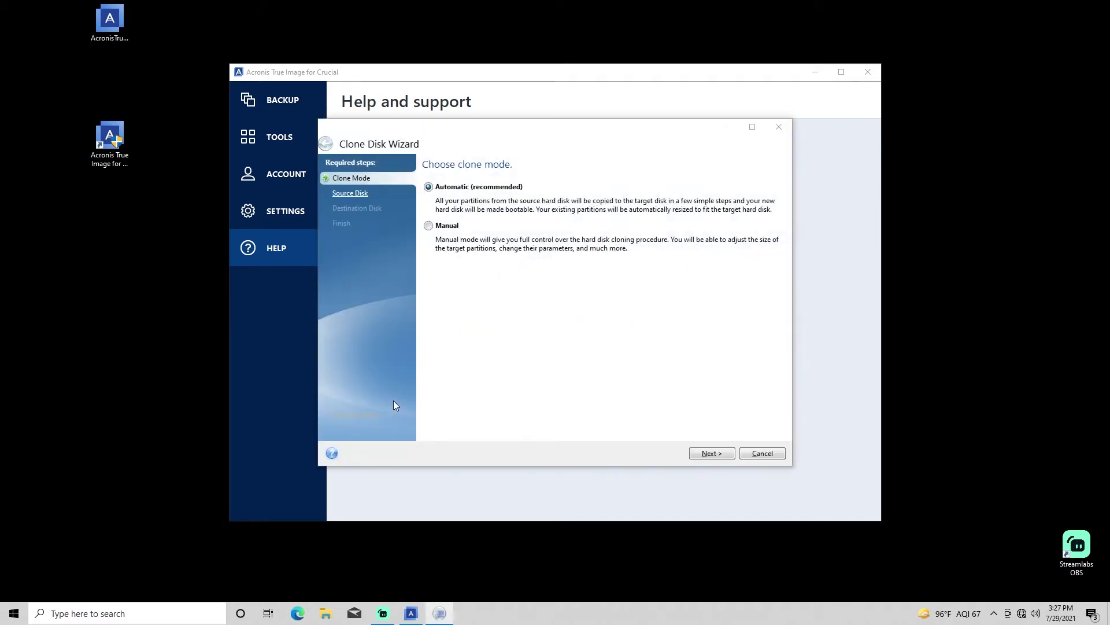
- Continue with Automatic mode, pick Disk 1 as source, and advance to destination
click(701, 457)
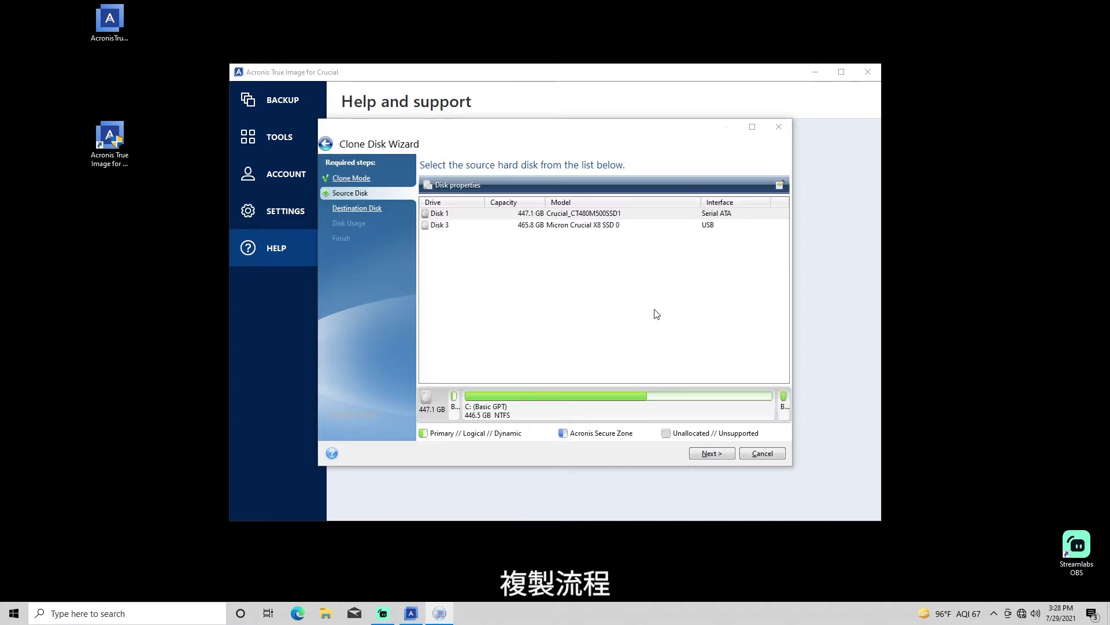
click(628, 214)
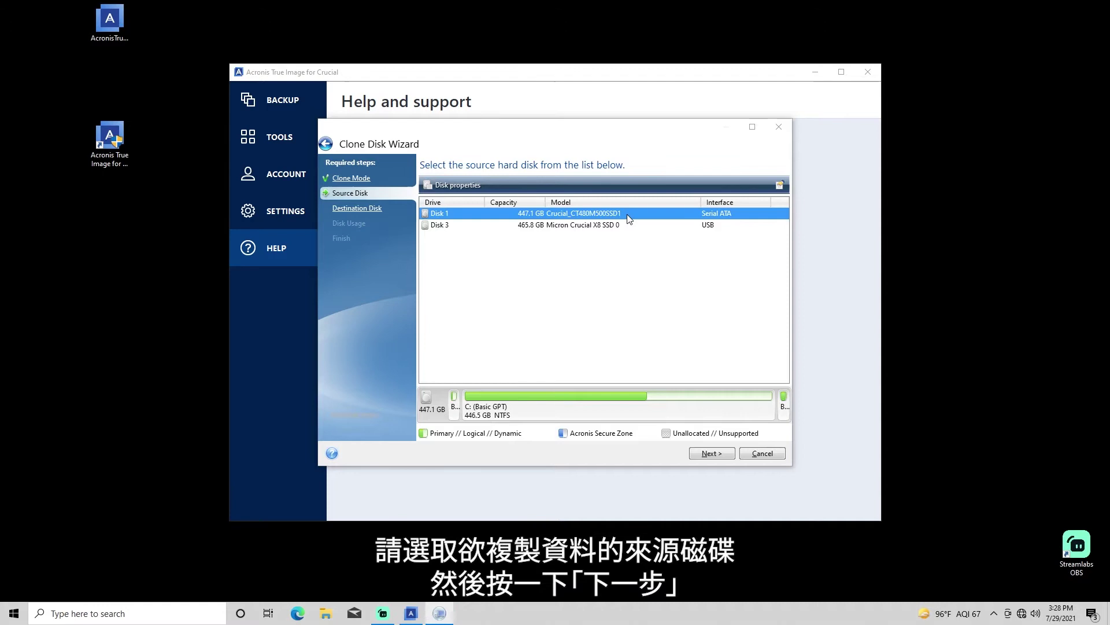
click(717, 455)
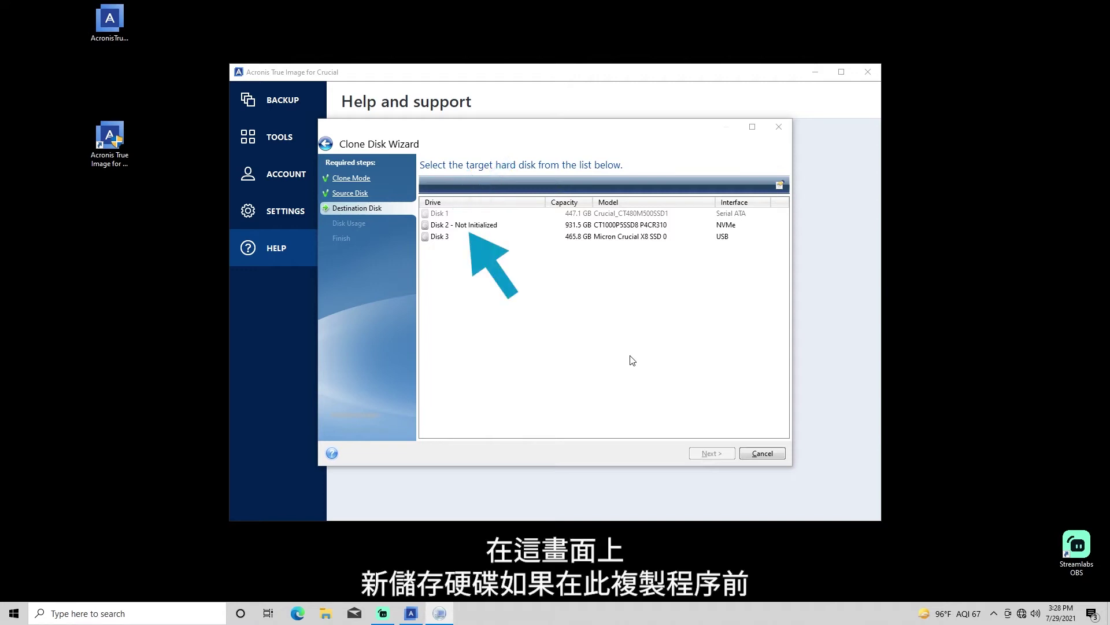
- Pick the uninitialized NVMe Disk 2 as the clone destination
click(556, 225)
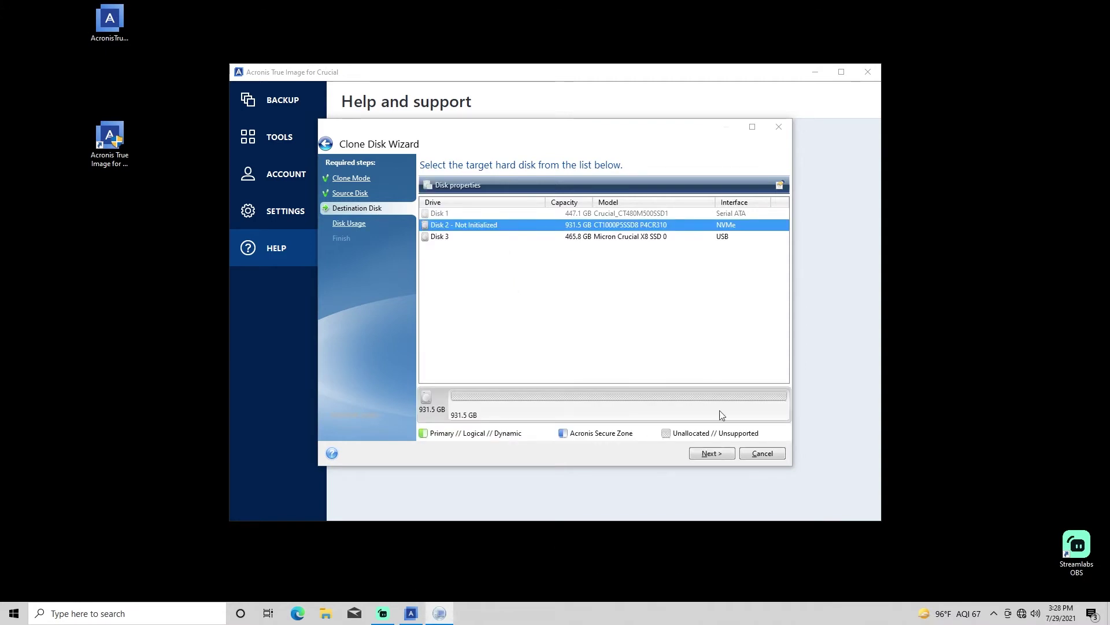
click(707, 454)
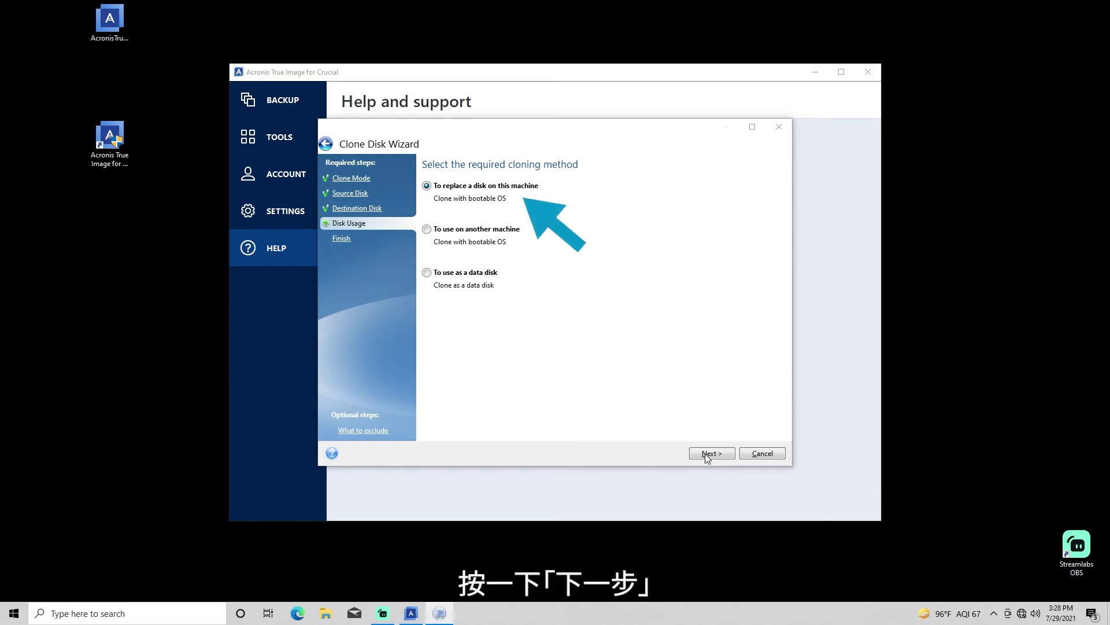
- Clone Disk 1 onto Disk 2 to replace a disk, then confirm success
click(708, 457)
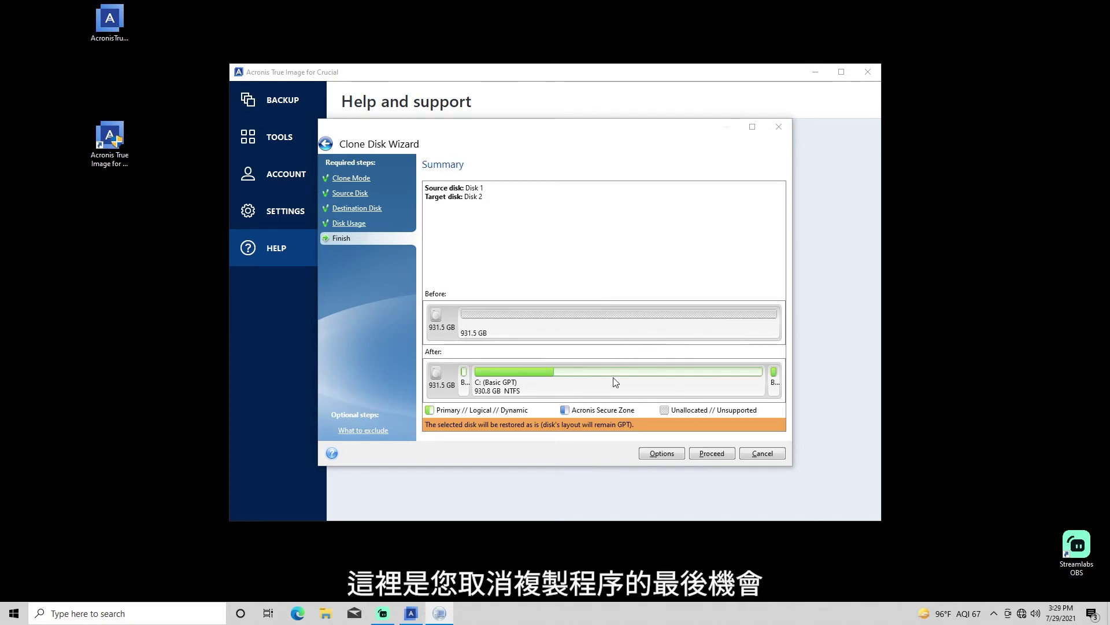
mouse_move(616, 383)
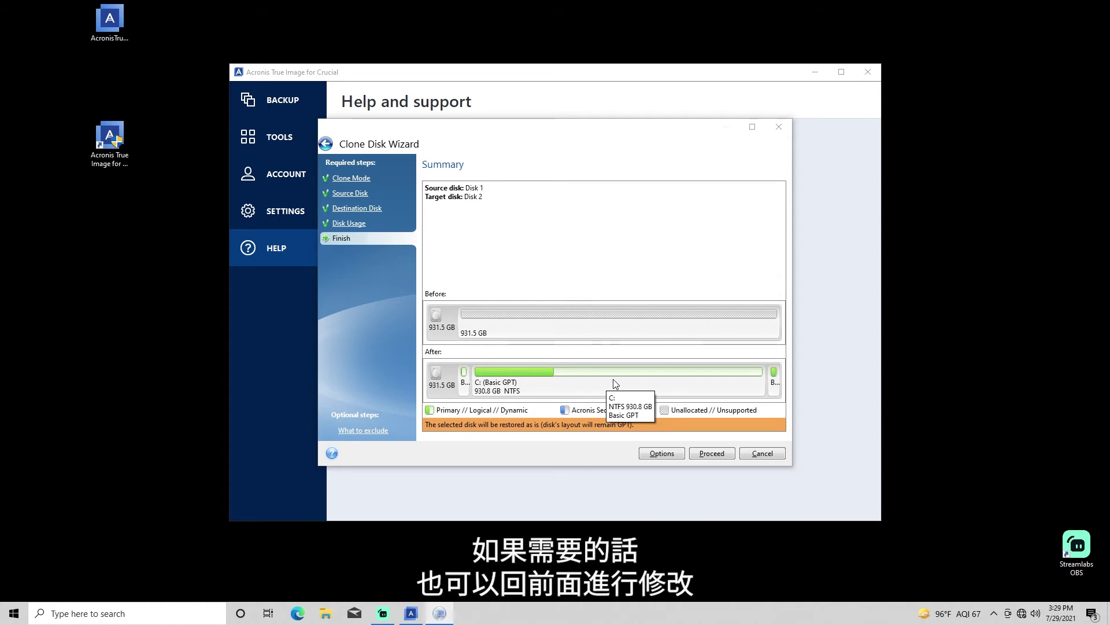
click(709, 454)
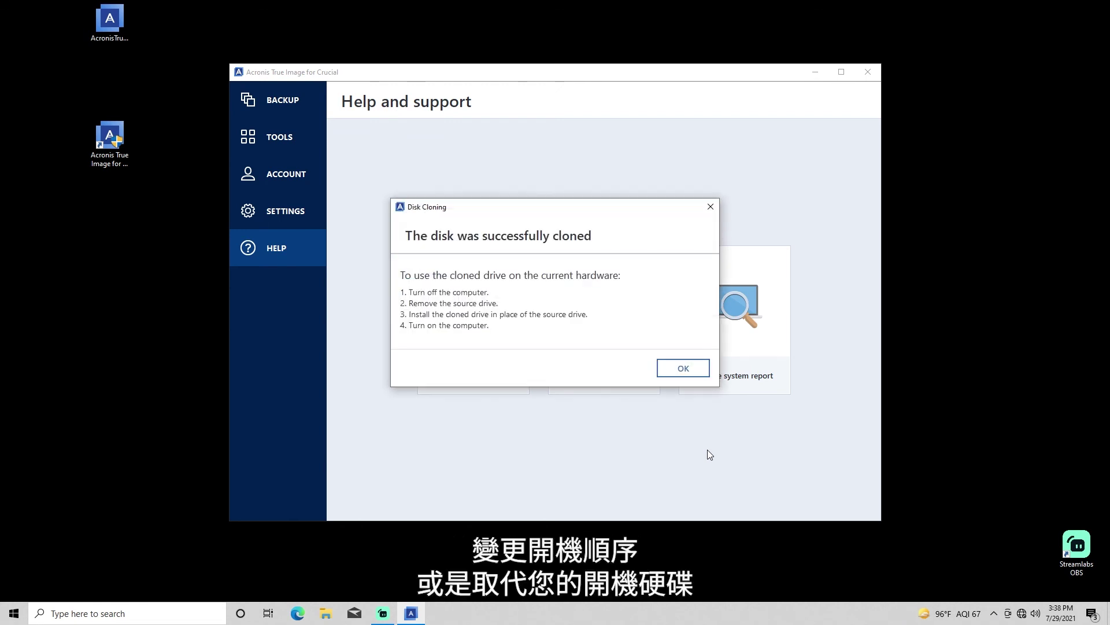
click(693, 367)
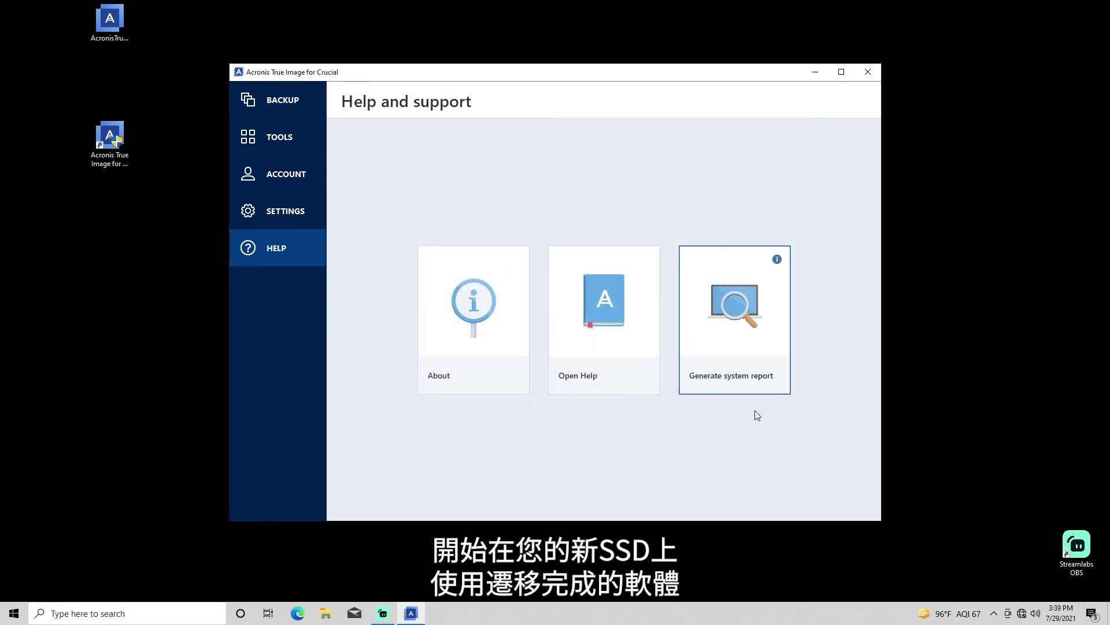